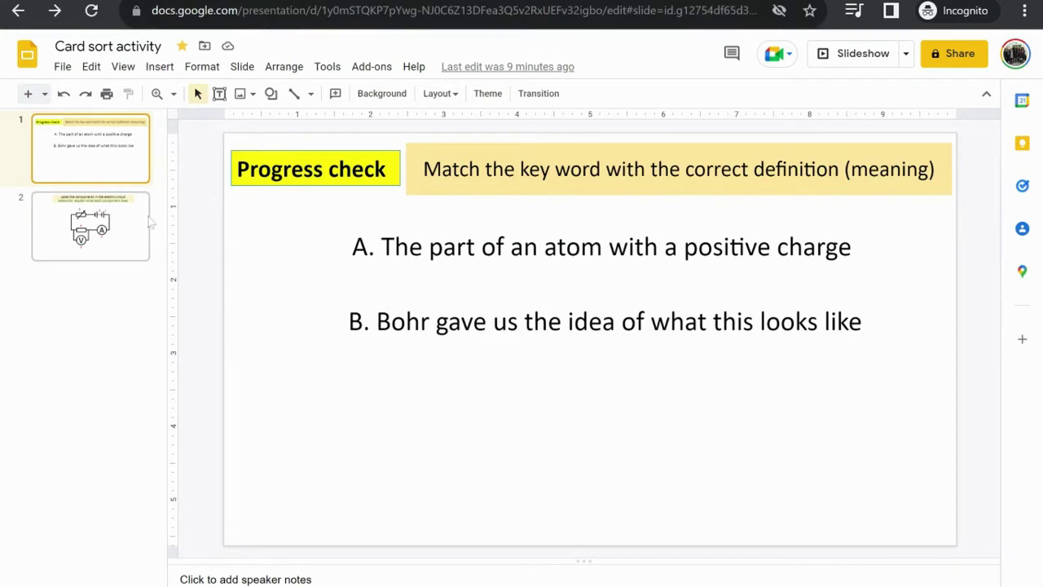
Download the Progress check slide as a JPEG image
left_click(130, 232)
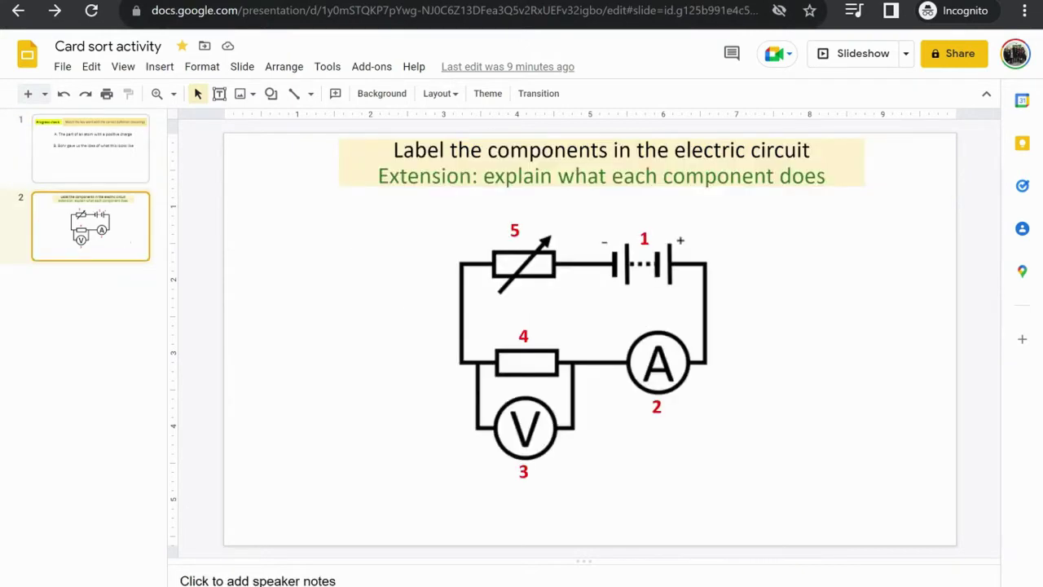
left_click(105, 157)
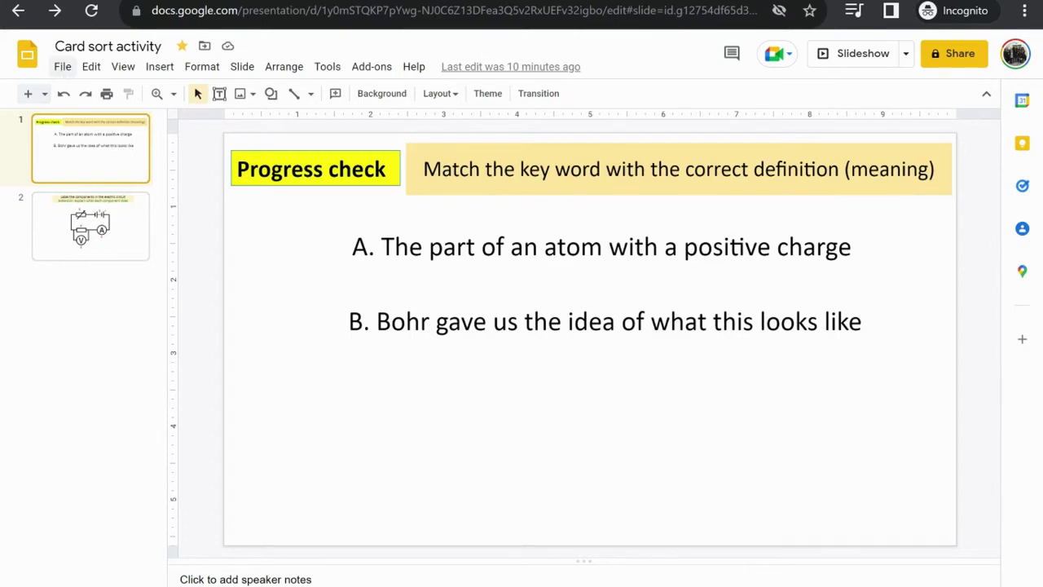
left_click(62, 67)
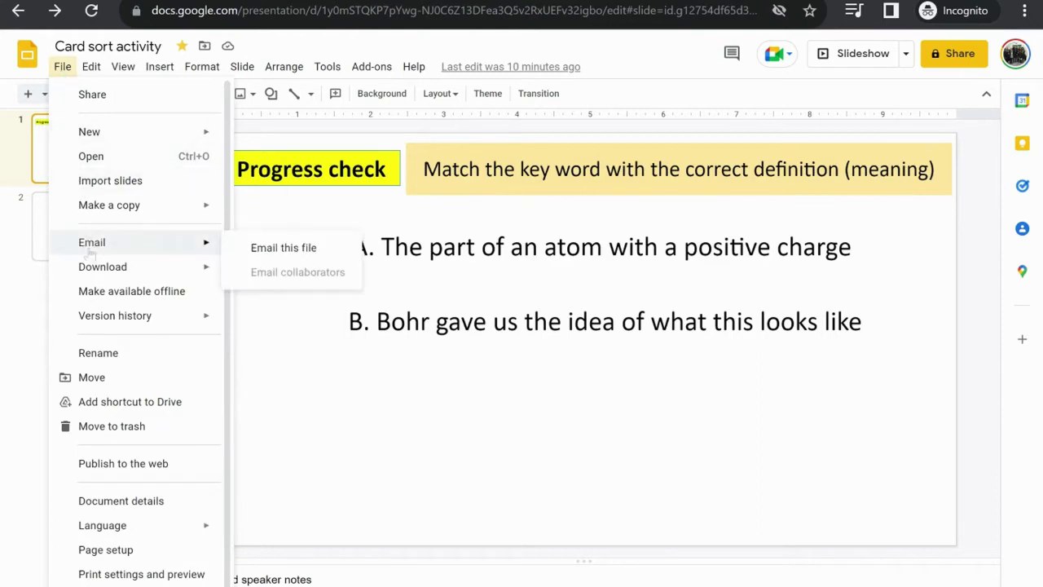
mouse_move(92, 273)
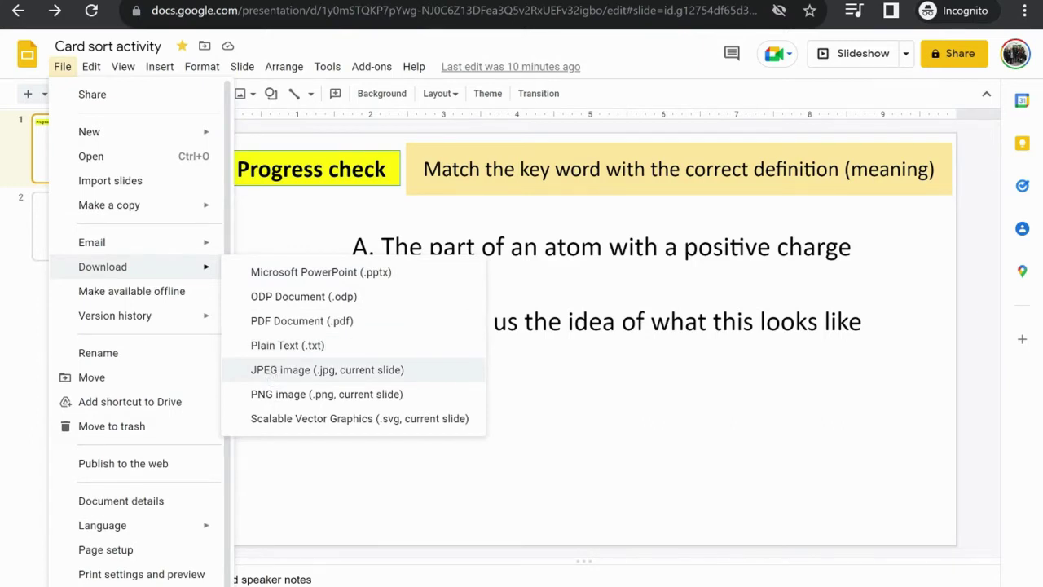
left_click(269, 370)
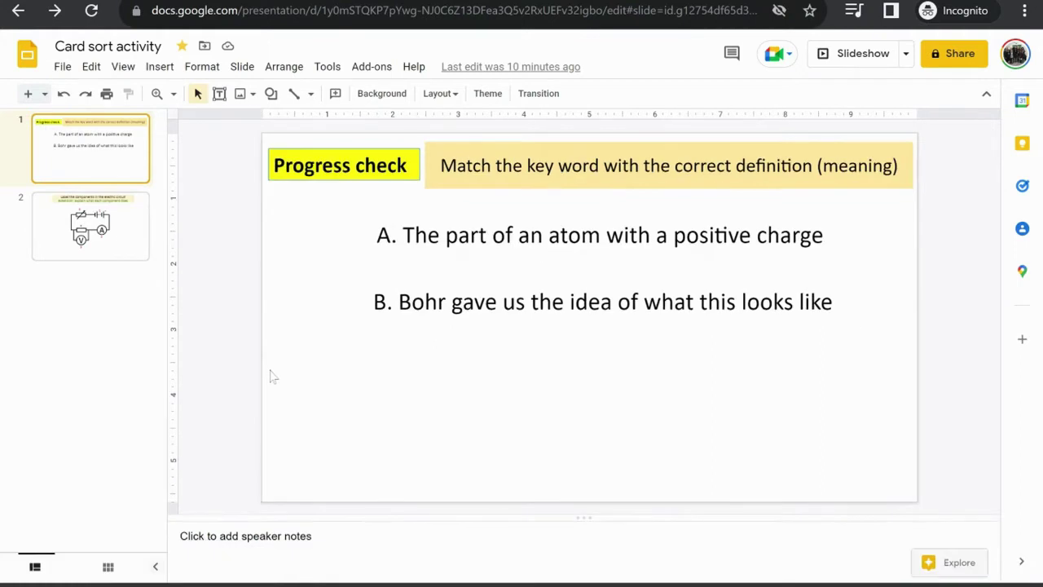
Download the circuit diagram slide as a JPEG image
left_click(120, 235)
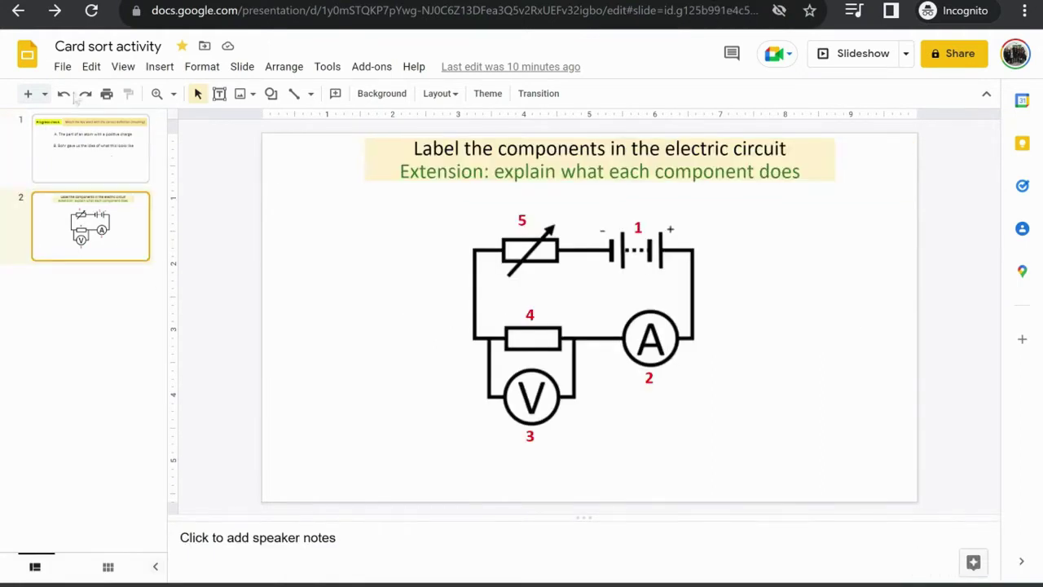
left_click(62, 67)
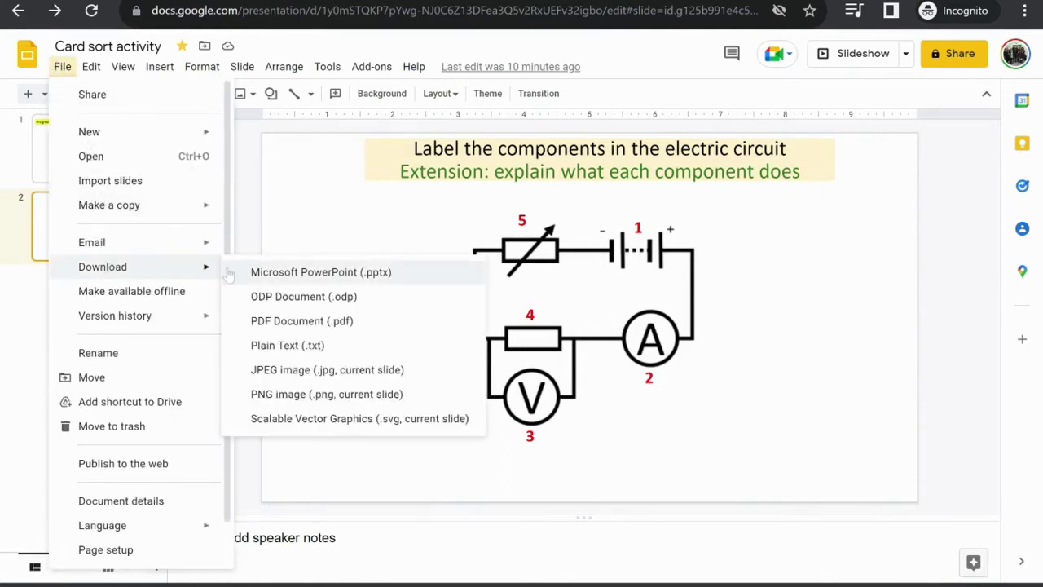
left_click(277, 371)
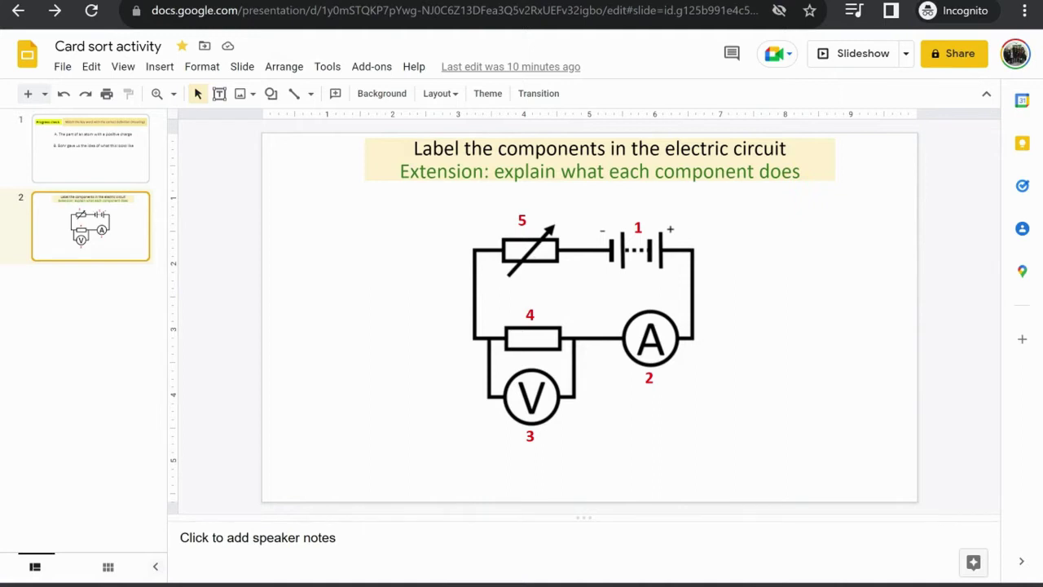
In the Card sort activity jam, upload the Progress check slide JPEG as frame 1's background image
key("alt+Tab")
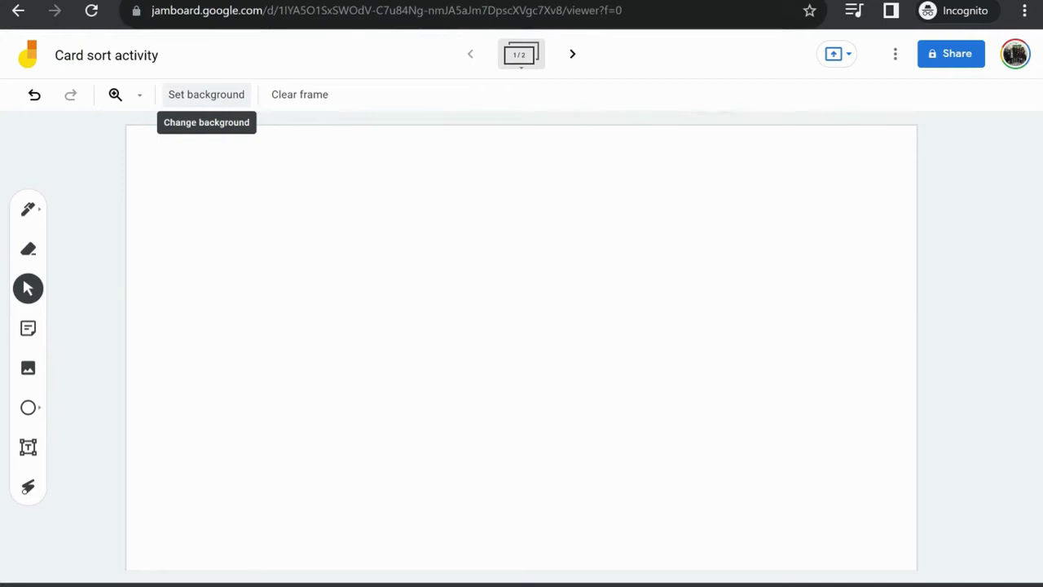
left_click(206, 94)
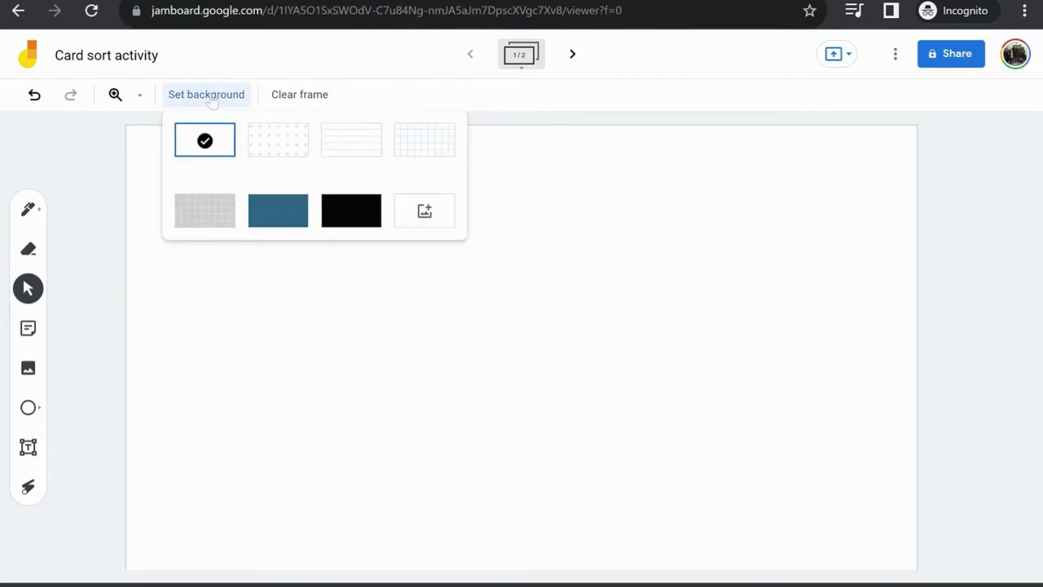
left_click(422, 215)
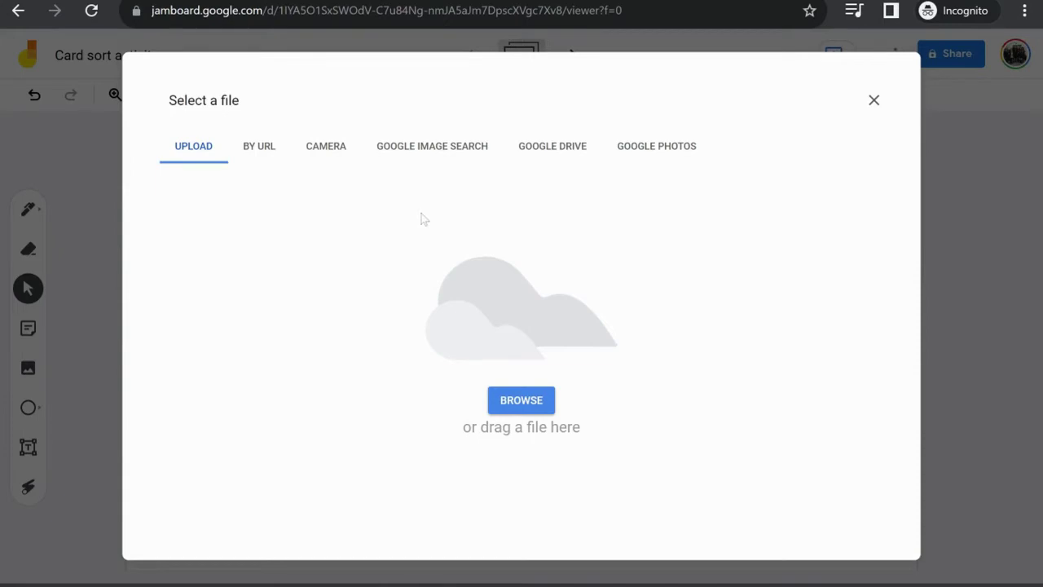
left_click(516, 399)
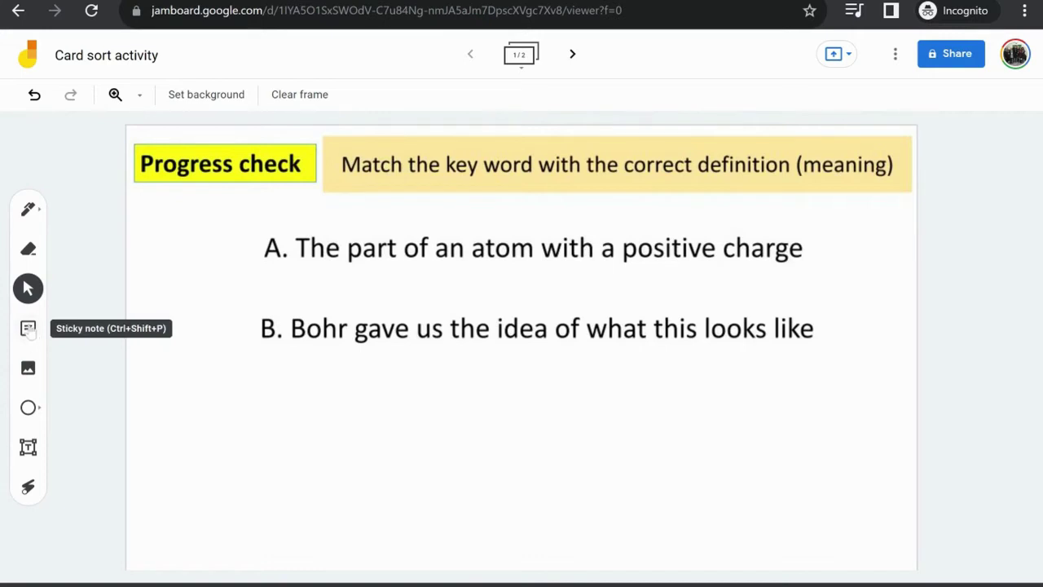
Add a yellow '1. Atom' sticky note and place it beside definition A
left_click(28, 328)
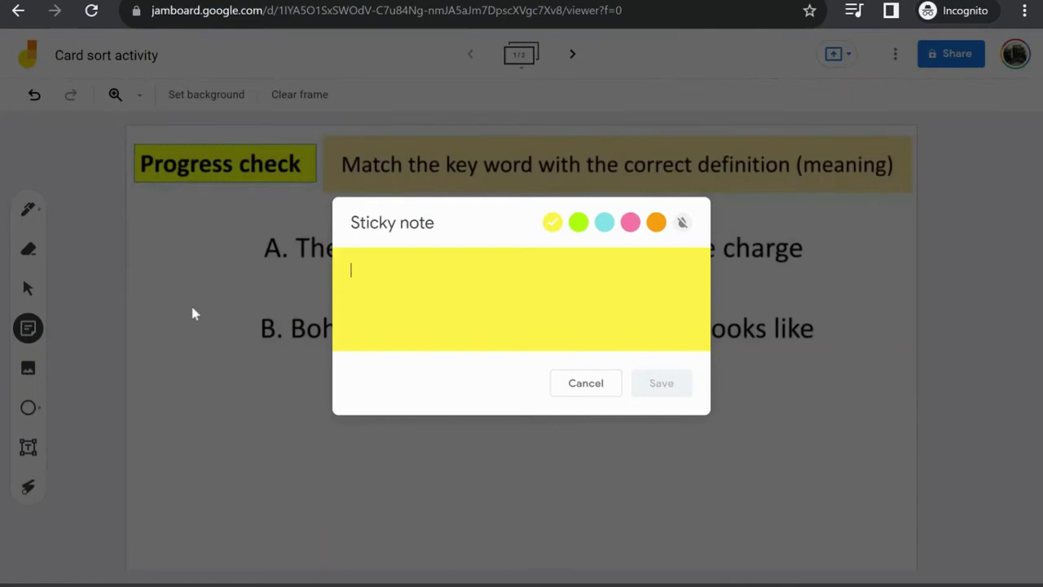
type("1")
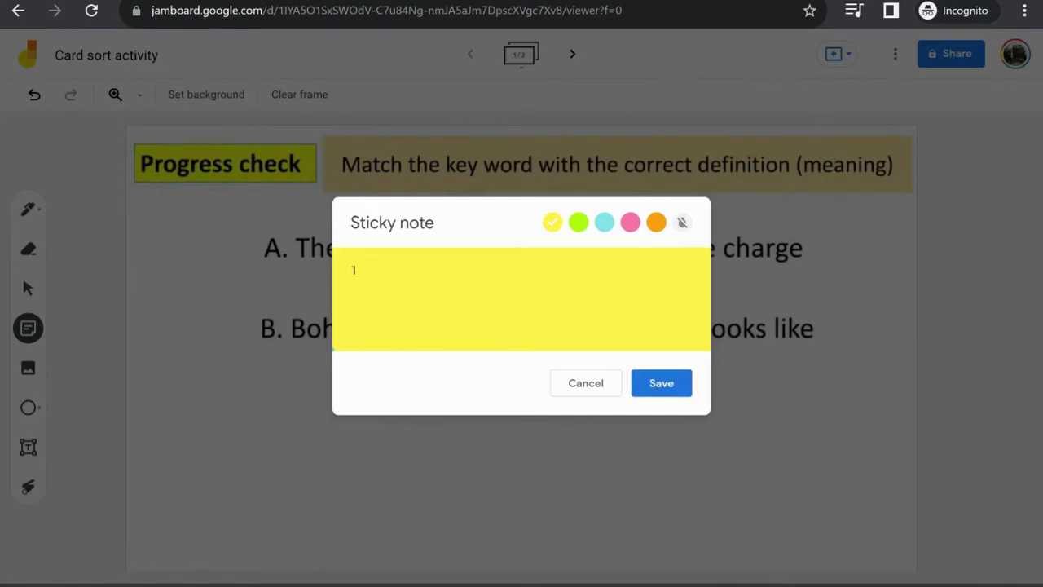
type(". Atom")
left_click(660, 384)
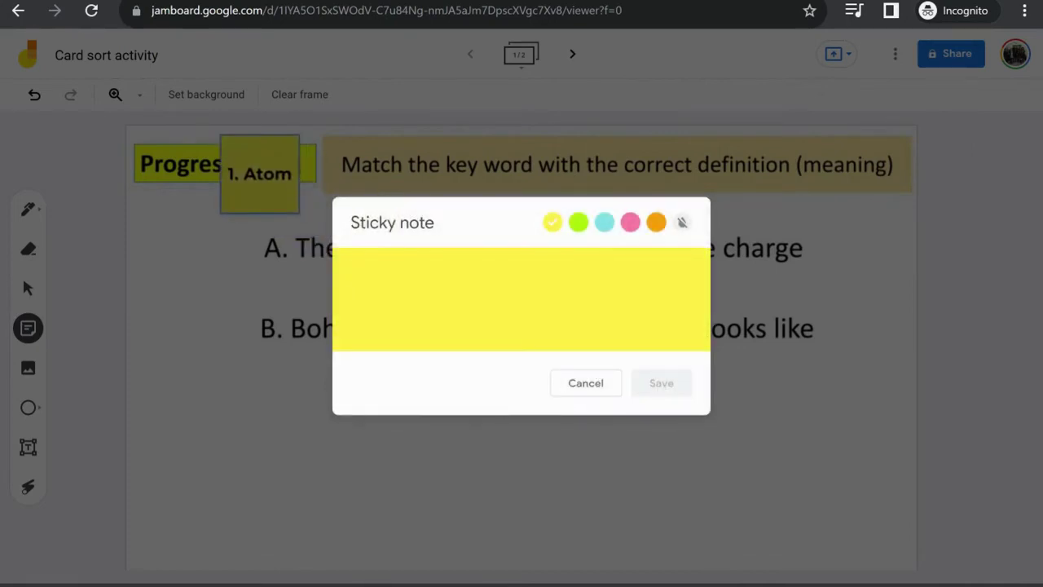
left_click(583, 383)
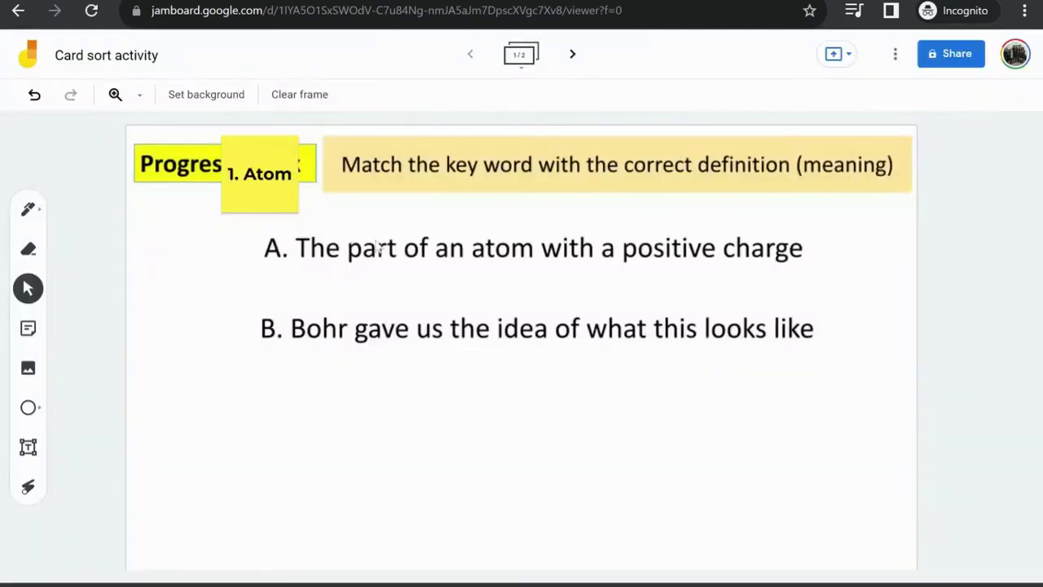
left_click_drag(281, 206, 226, 287)
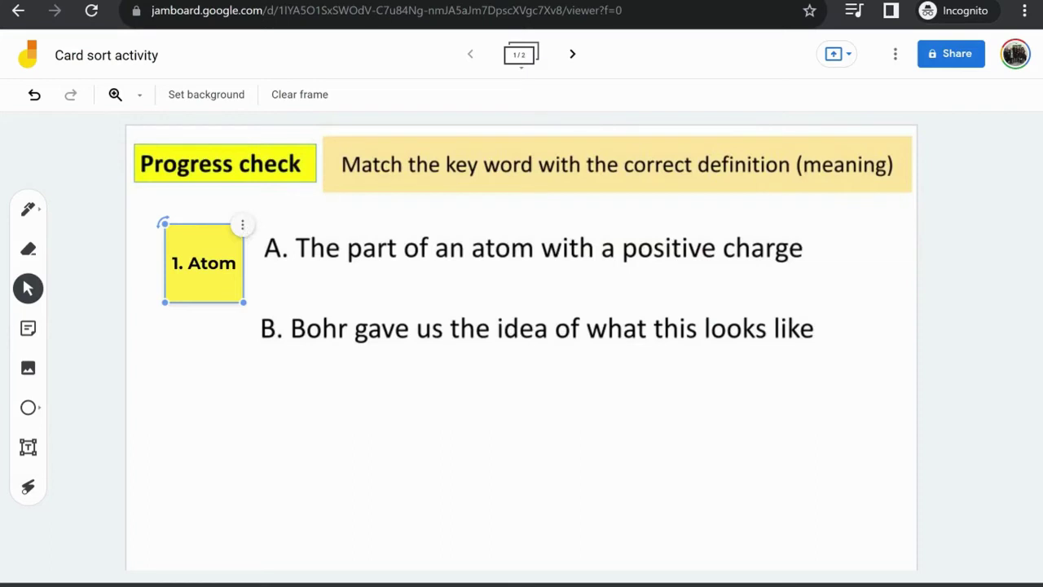
Duplicate the '1. Atom' note twice and move both copies below definition B
left_click(242, 225)
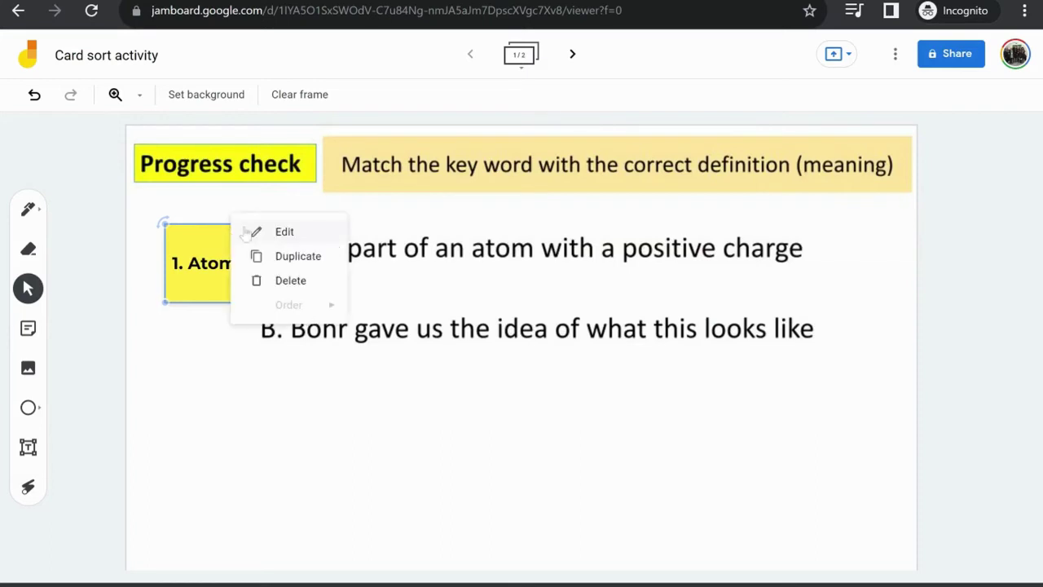
left_click(280, 257)
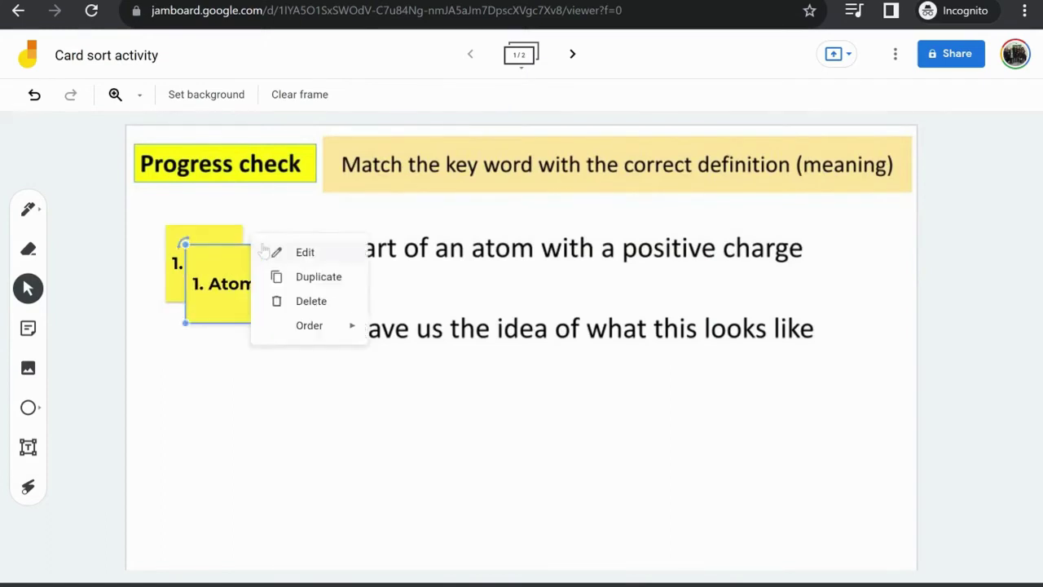
left_click(259, 251)
left_click(301, 279)
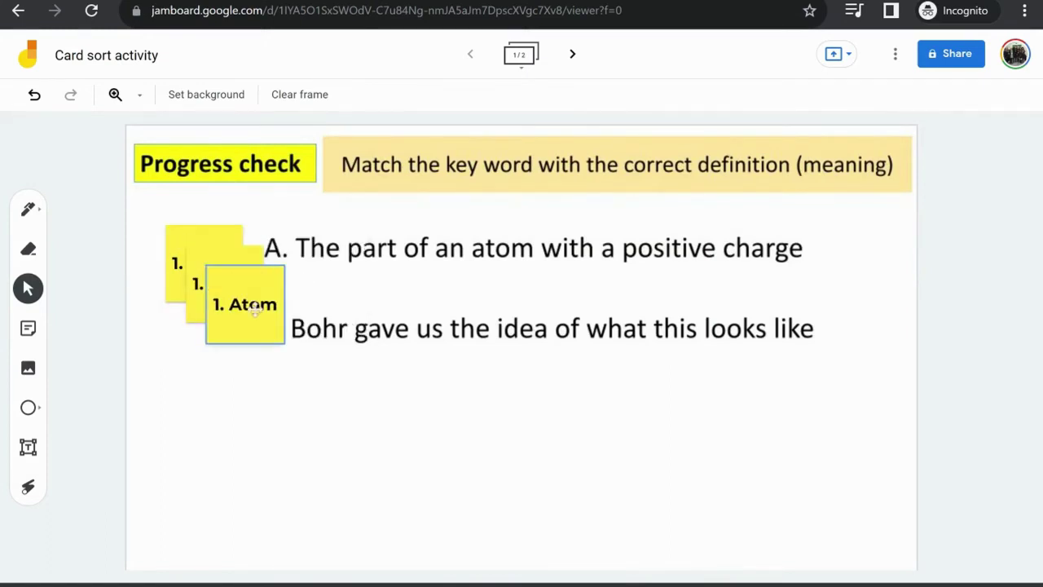
left_click_drag(242, 315, 704, 429)
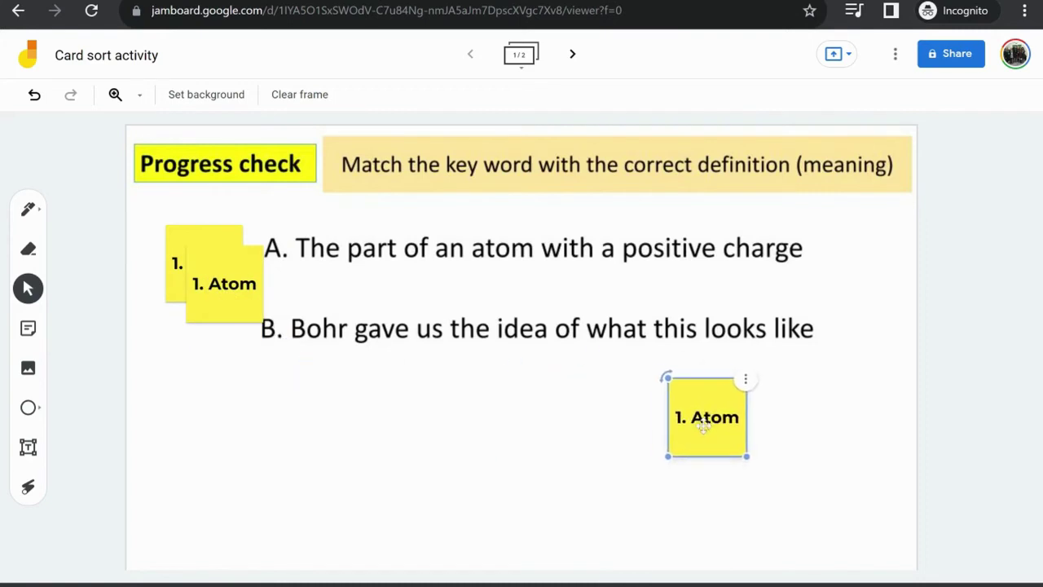
left_click_drag(242, 297, 489, 436)
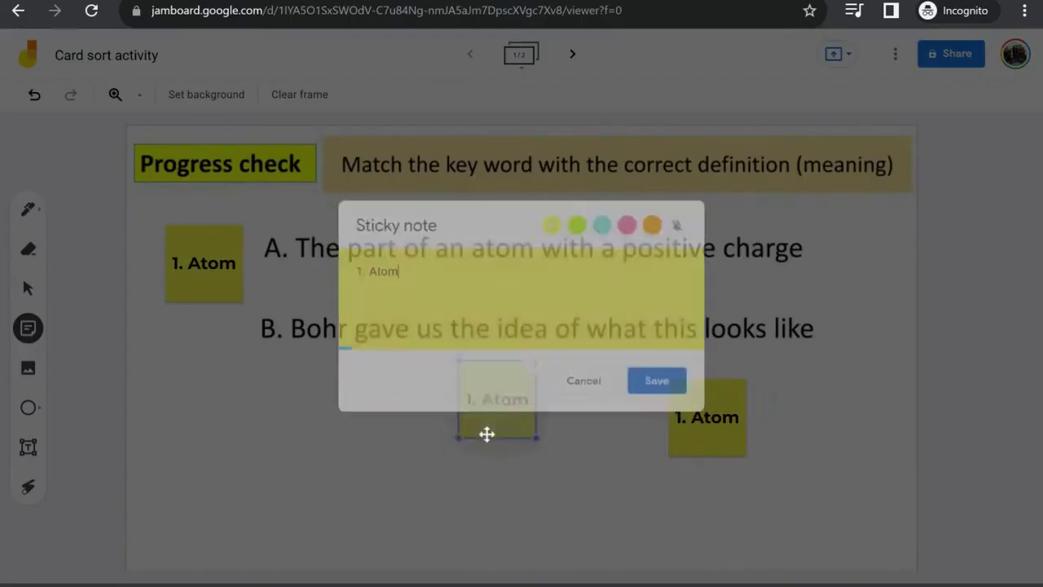
Change the text of the first copy to '2. Electron'
double_click(487, 434)
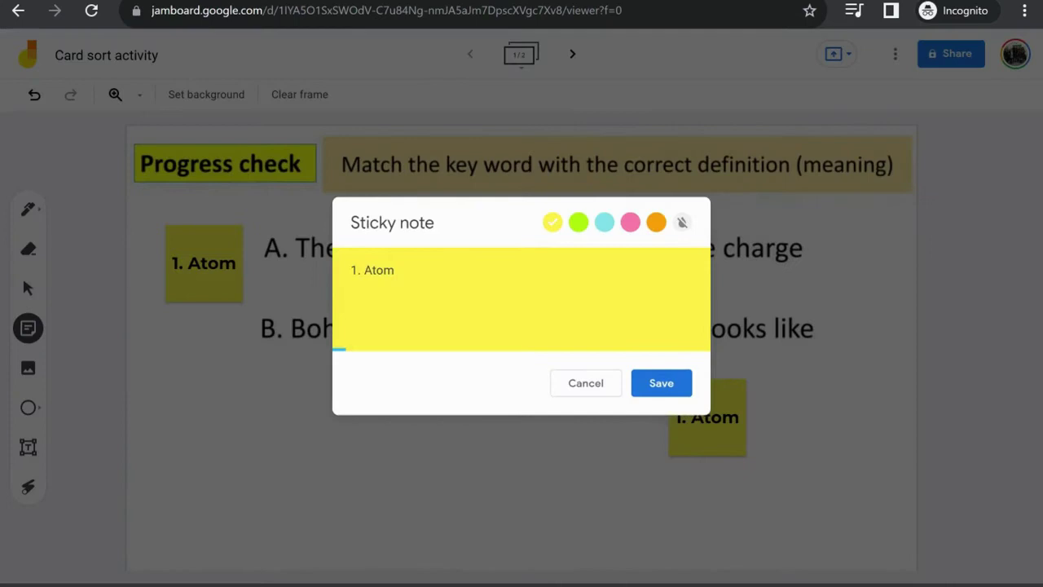
key("ctrl+shift+Left")
key("ctrl+shift+Left")
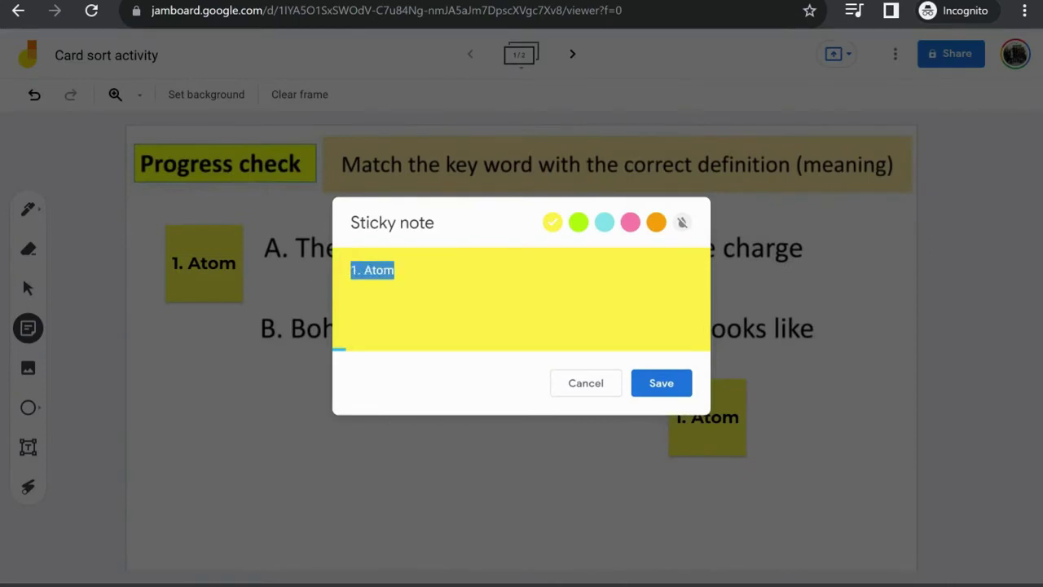
type("2.")
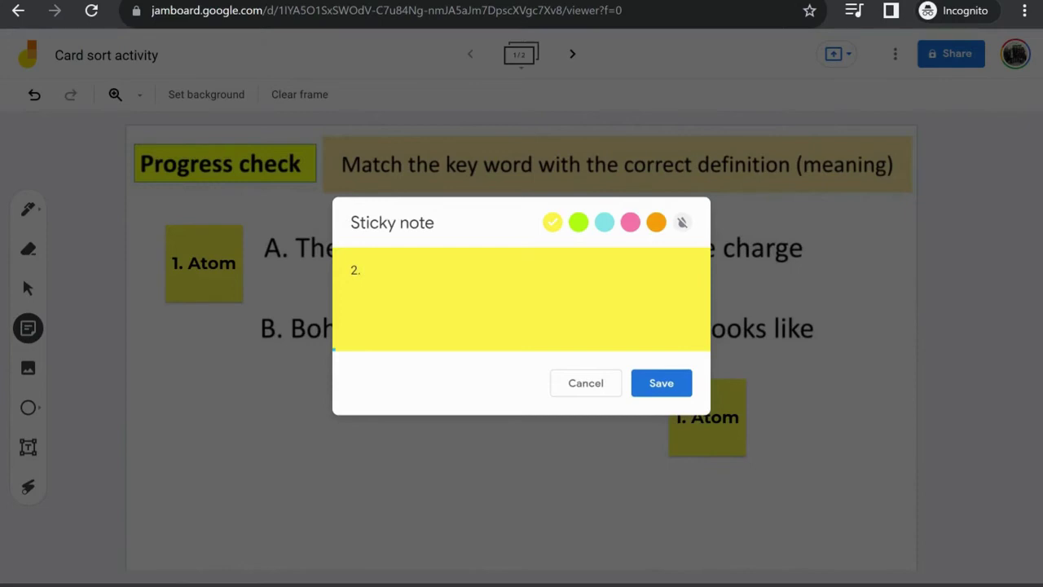
type(" Electron")
left_click(659, 385)
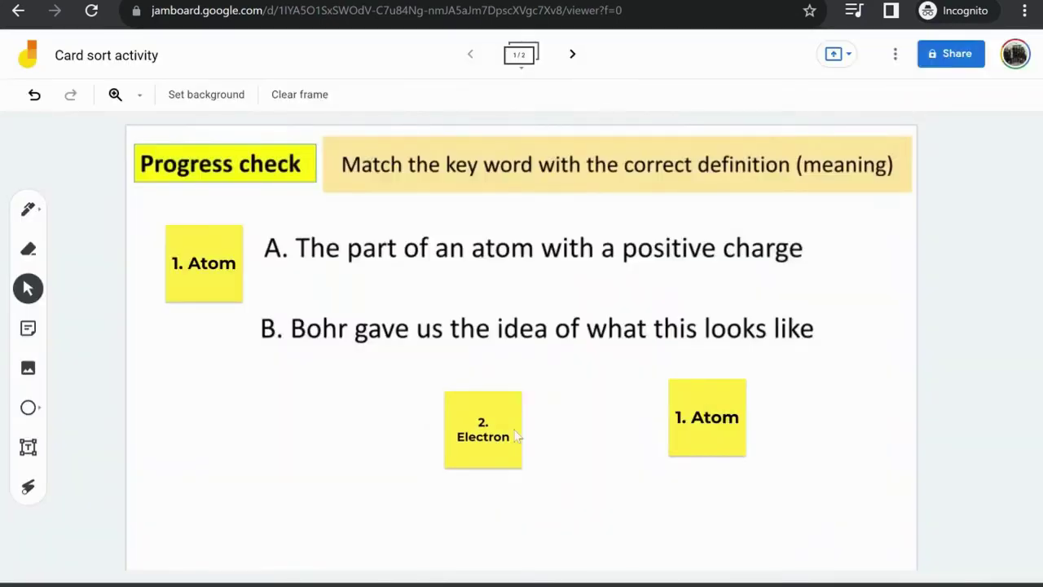
Retype the other copy as '3. Proton' and arrange both notes below the definitions
double_click(699, 417)
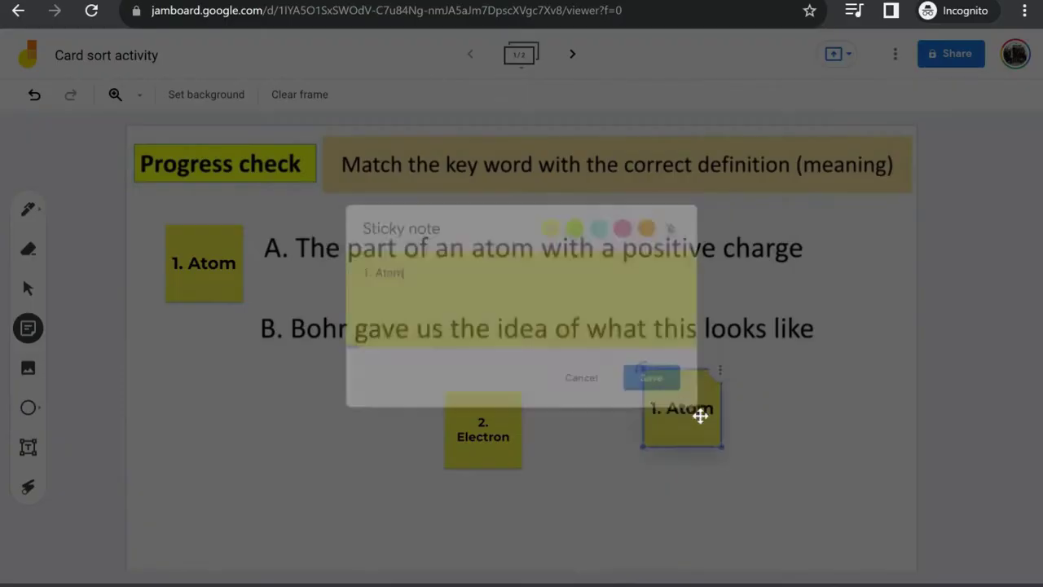
key("ctrl+a")
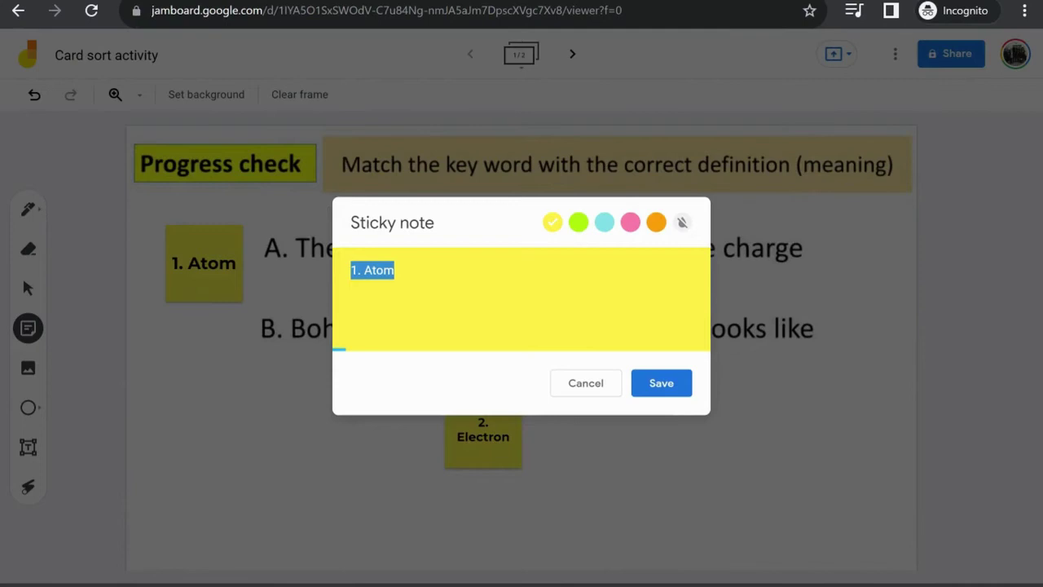
type("3.")
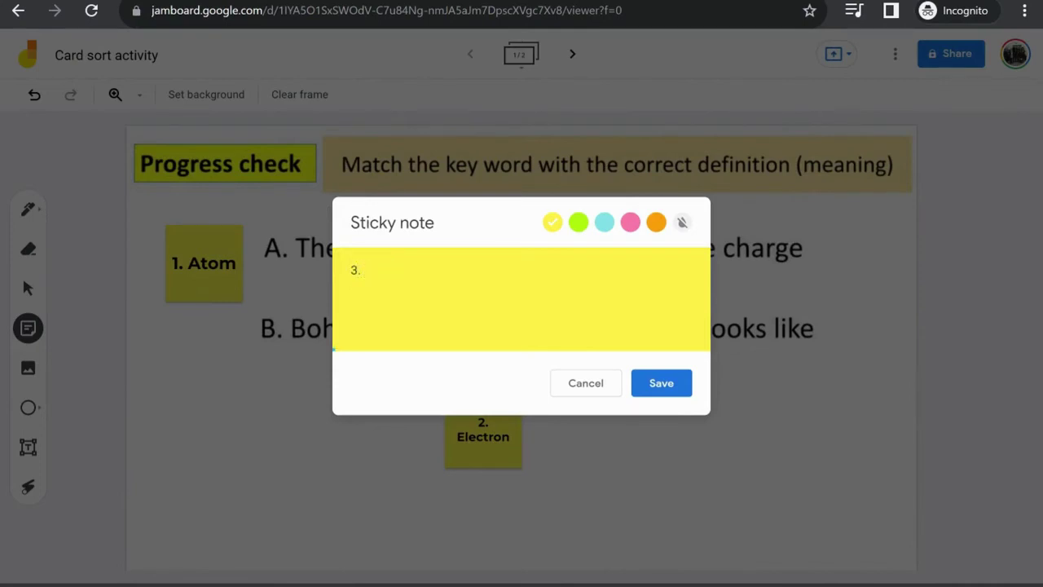
type(" Proton")
left_click(656, 383)
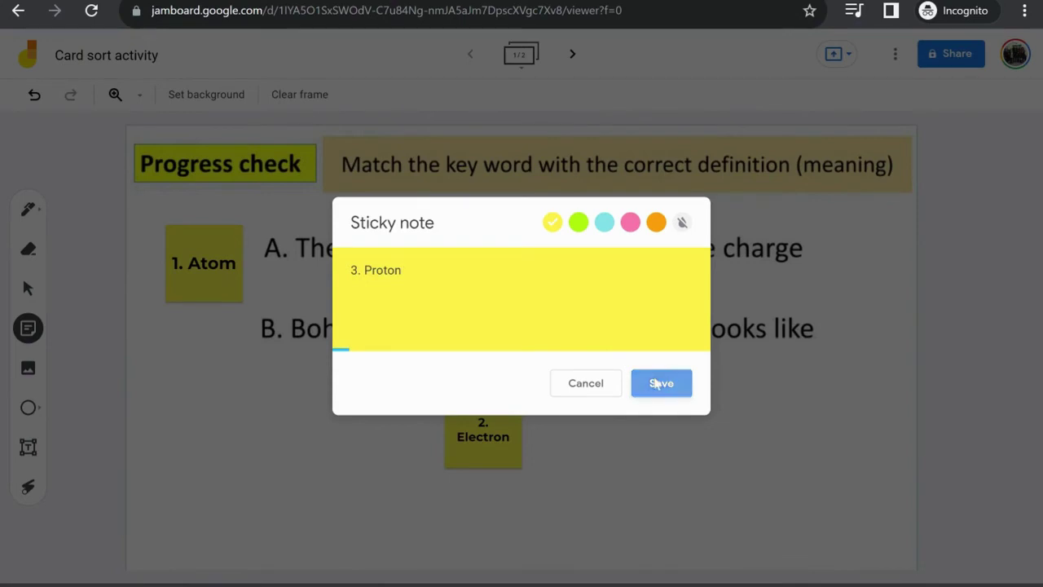
left_click_drag(676, 385, 668, 383)
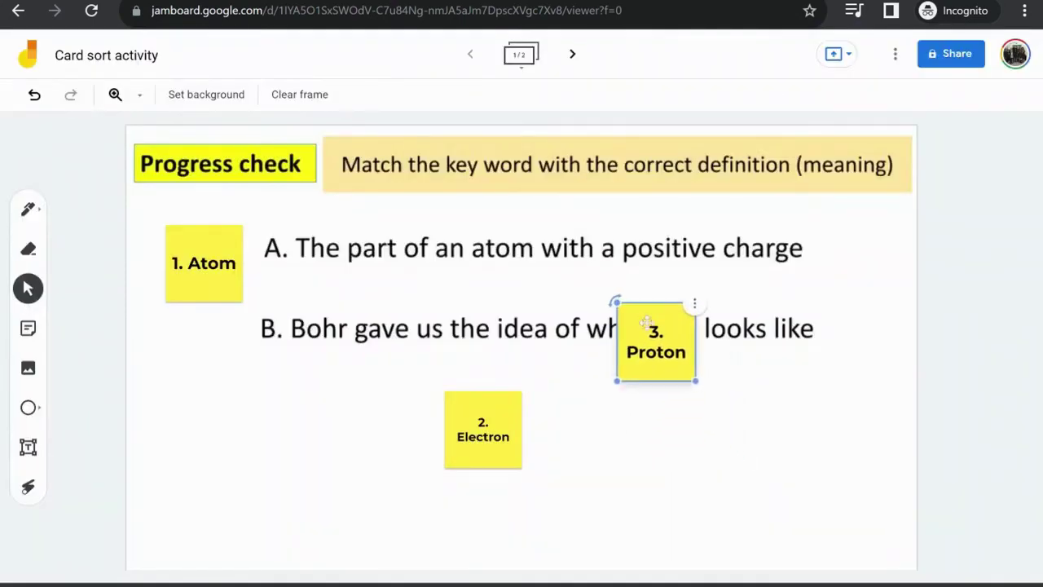
left_click_drag(645, 324, 593, 408)
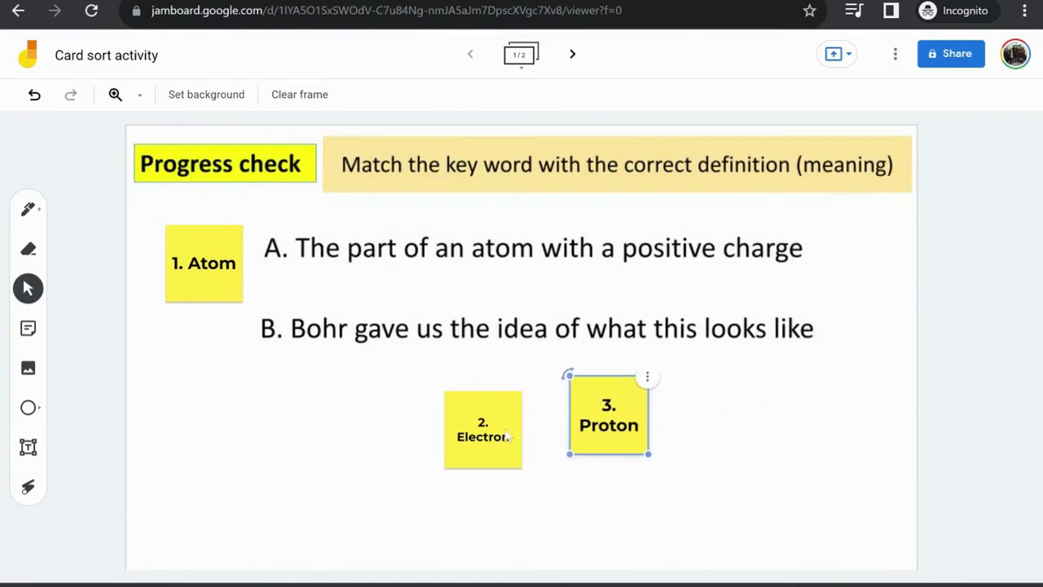
left_click_drag(508, 436, 491, 415)
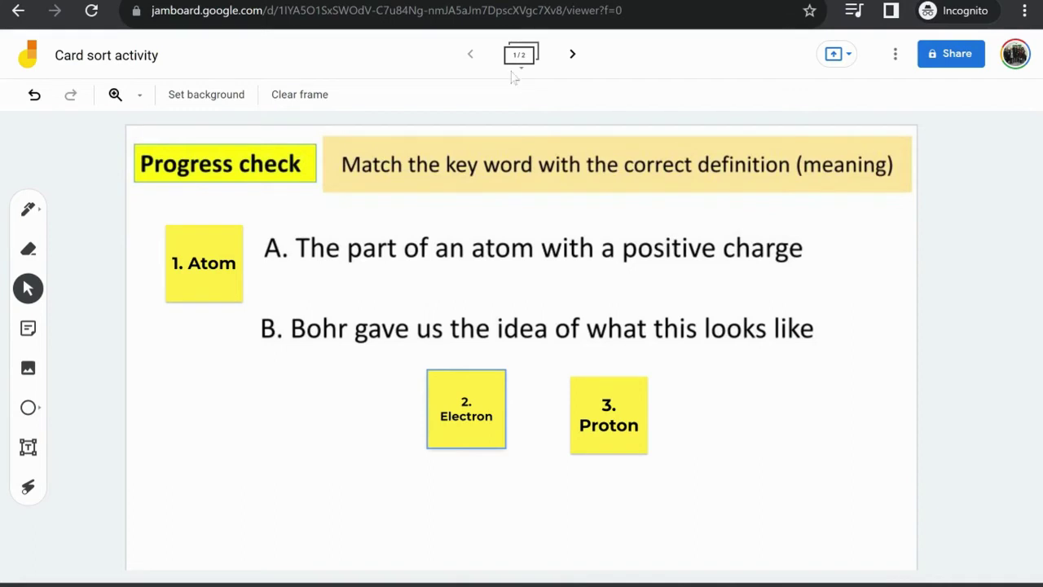
Go to frame 2 and upload the circuit diagram slide image as its background
left_click(573, 54)
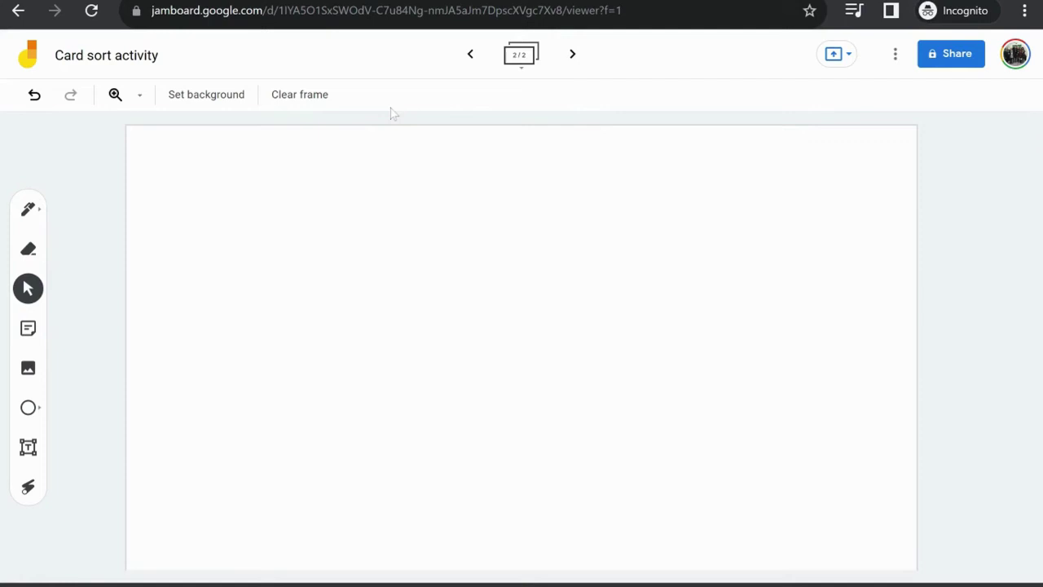
left_click(208, 96)
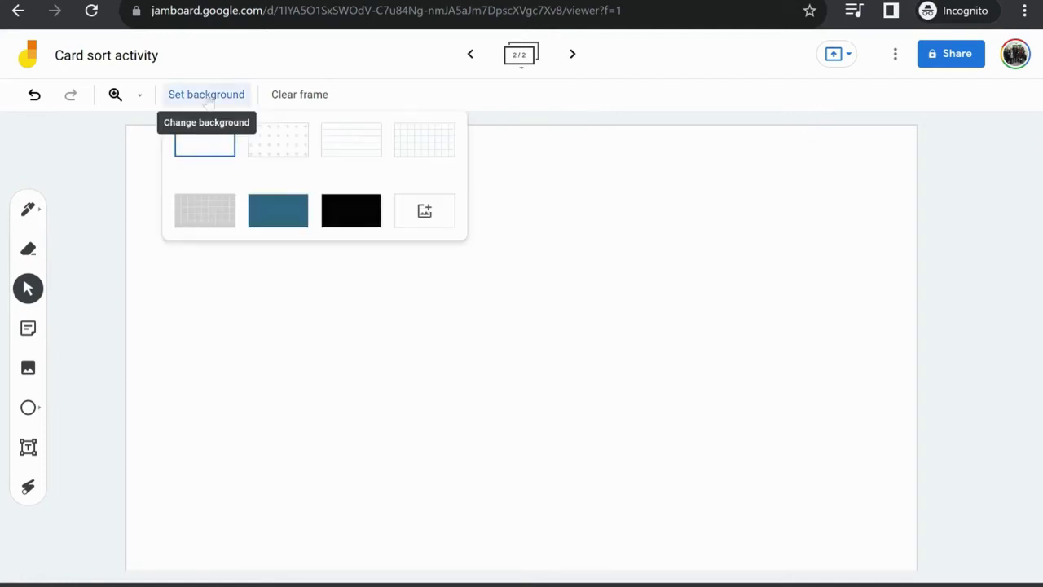
left_click(430, 213)
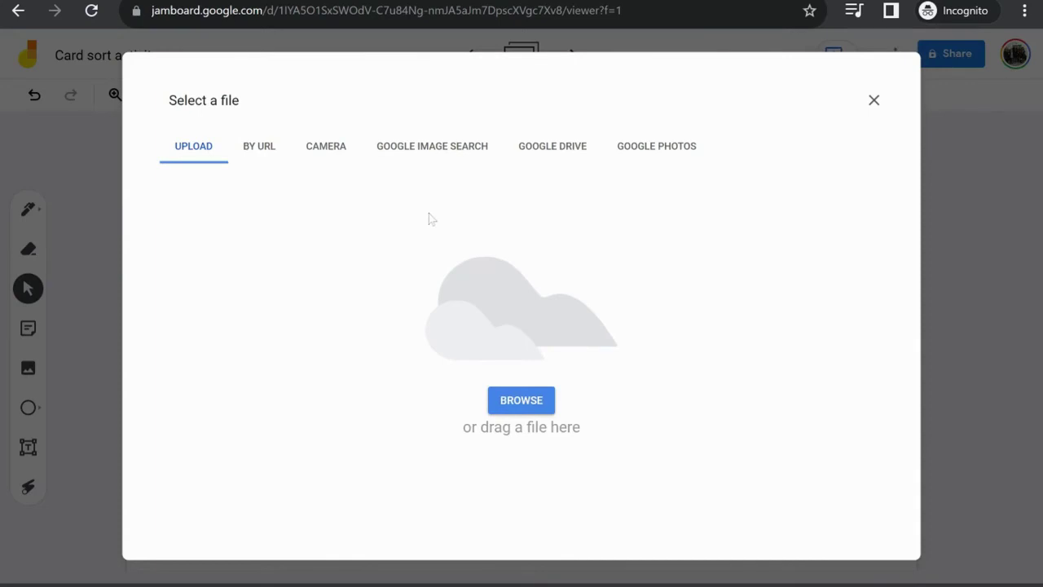
left_click(510, 405)
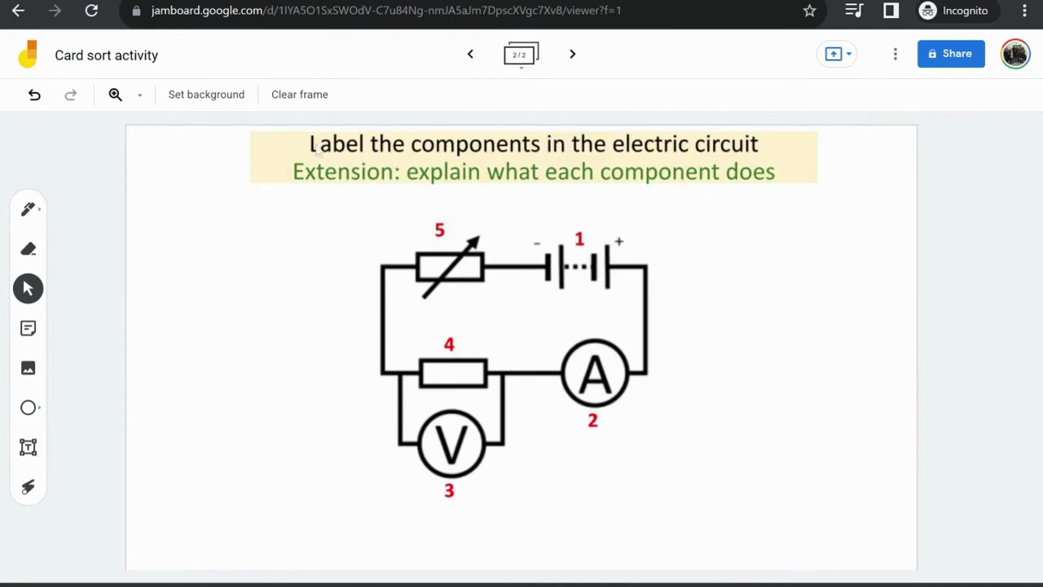
Add a pink 'A. Battery' sticky note and place it left of the circuit diagram
left_click(28, 330)
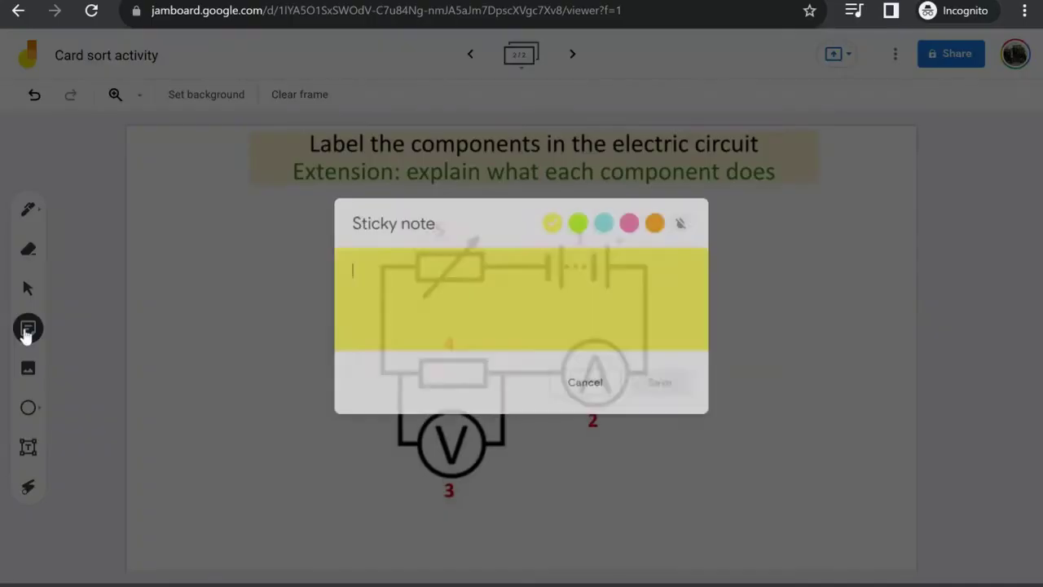
type("A")
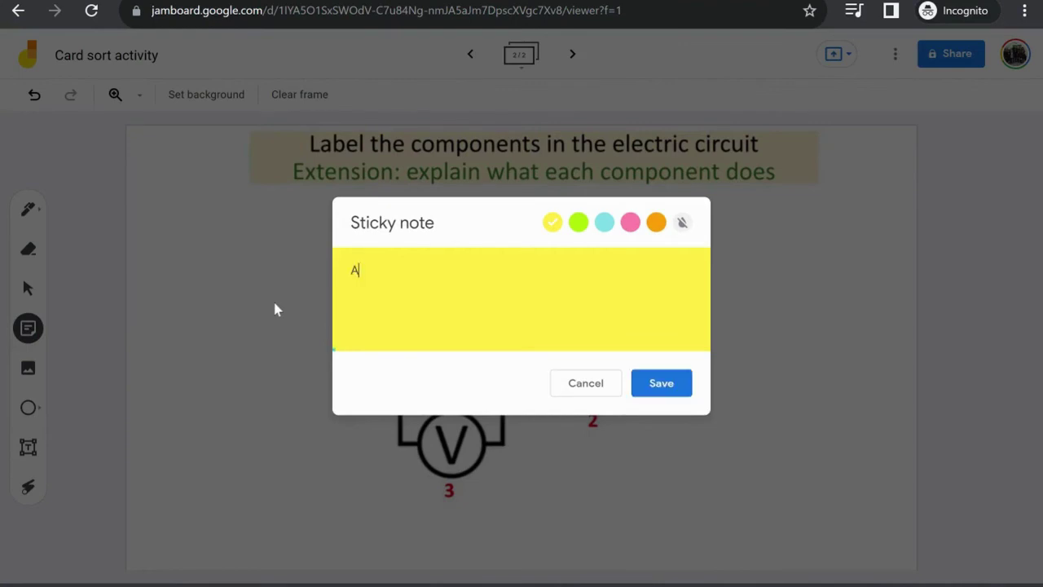
type(". Battery")
left_click(630, 221)
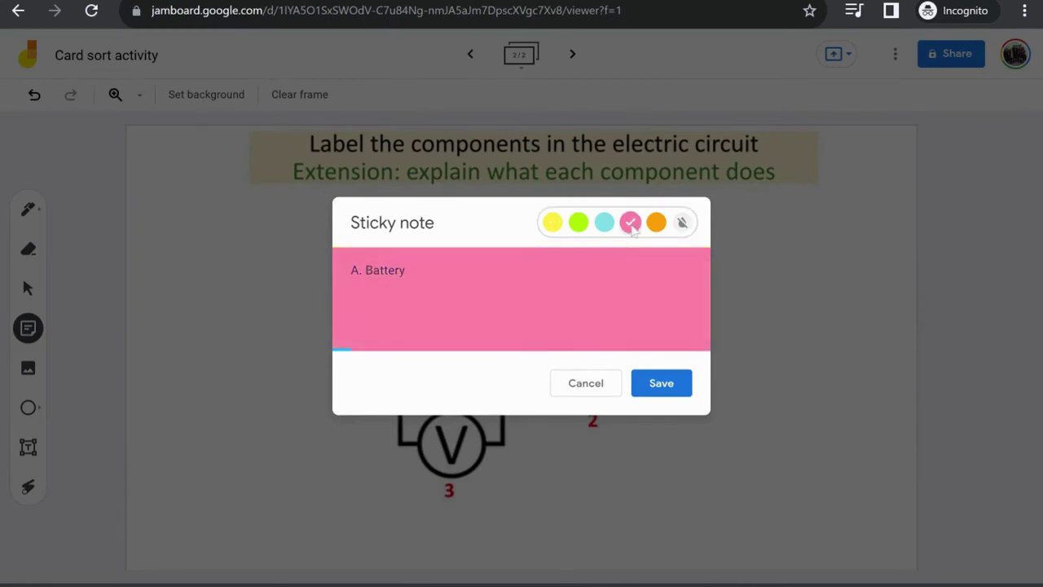
left_click(653, 380)
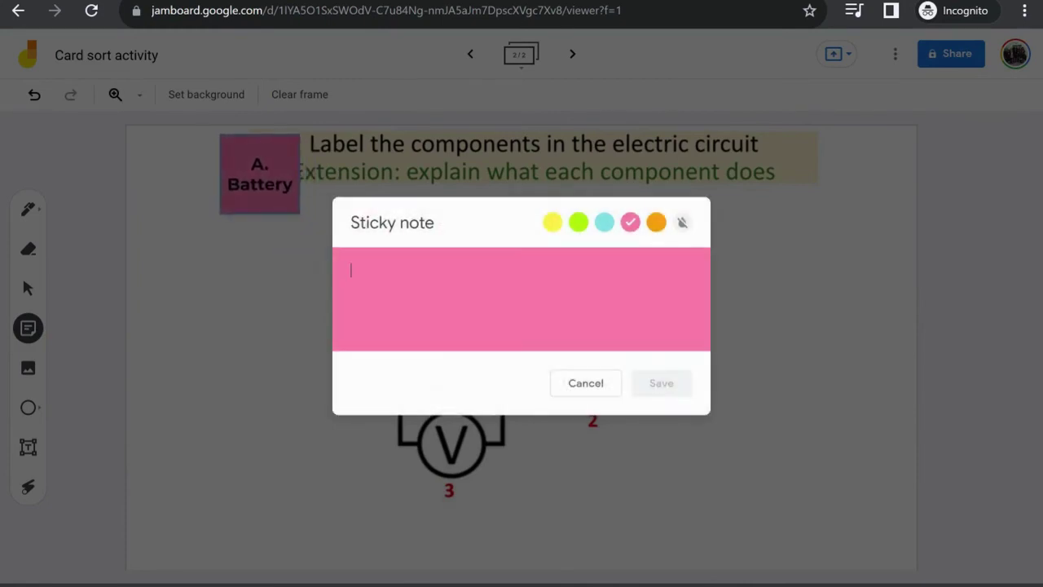
left_click(263, 192)
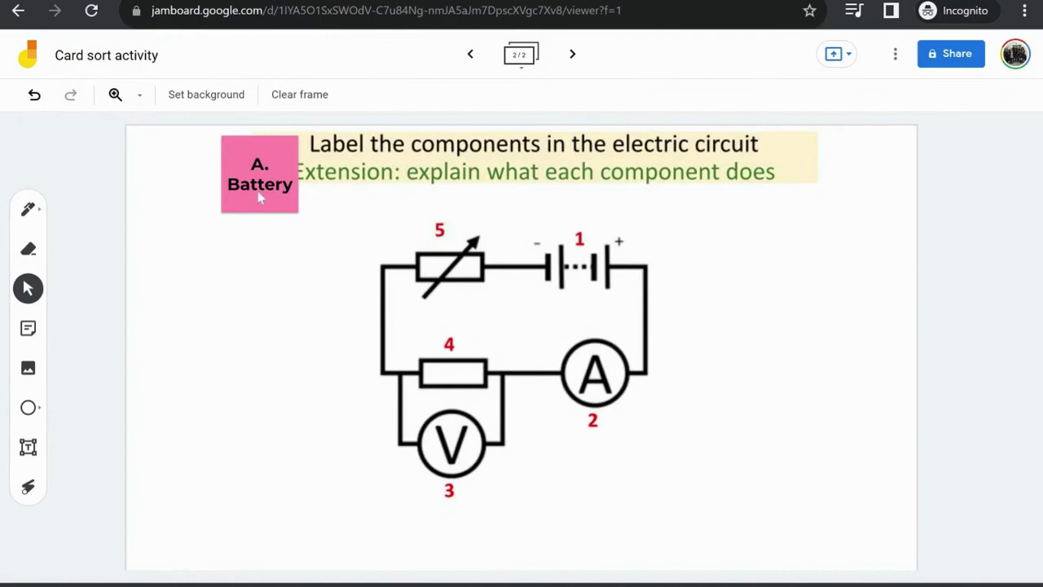
left_click_drag(258, 191, 248, 300)
Duplicate the 'A. Battery' note twice and retype the lower copy as 'C. Resistor'
left_click(287, 245)
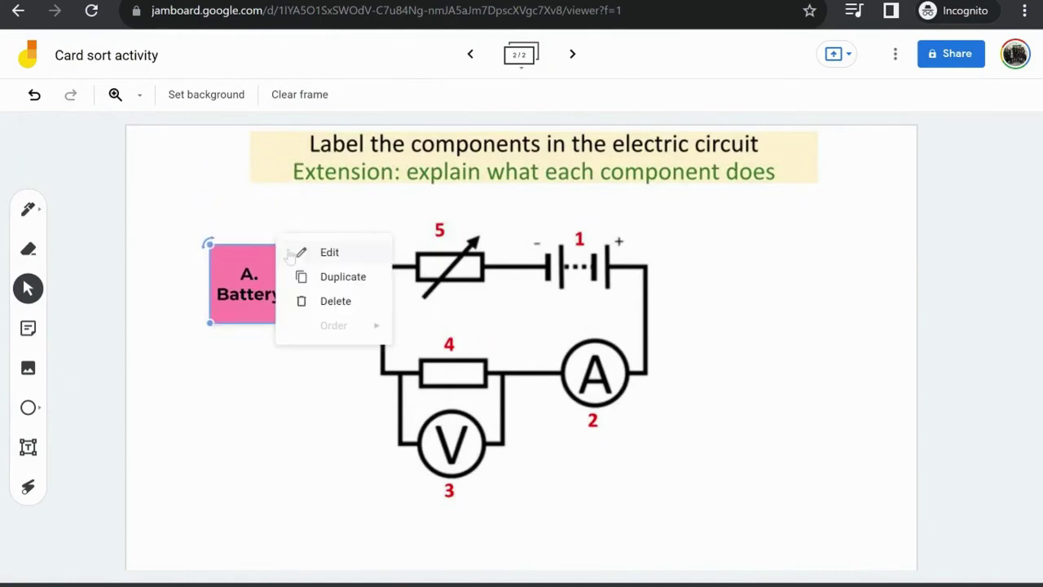
left_click(323, 275)
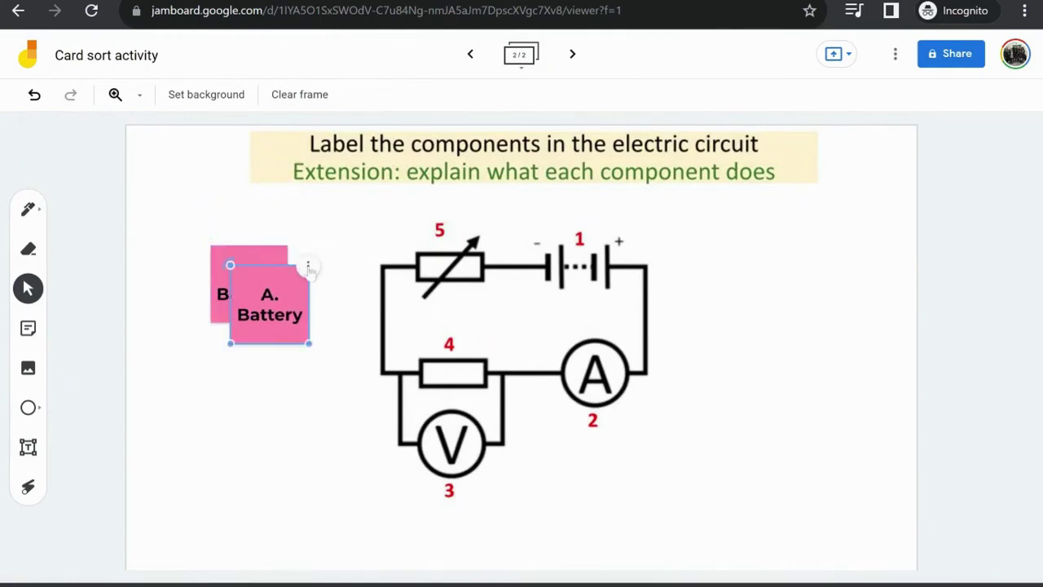
left_click(313, 271)
left_click(340, 298)
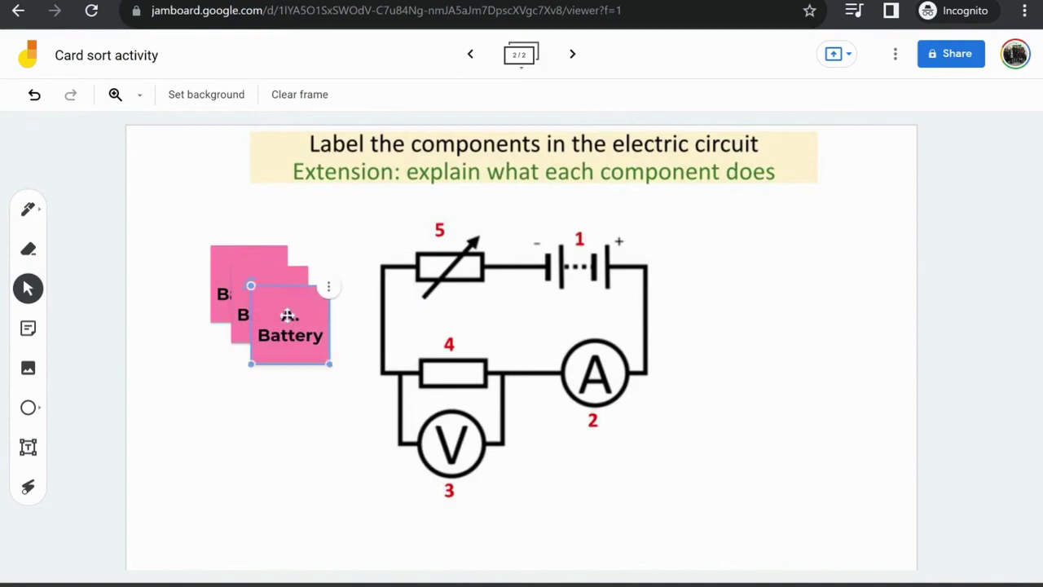
left_click_drag(289, 316, 325, 417)
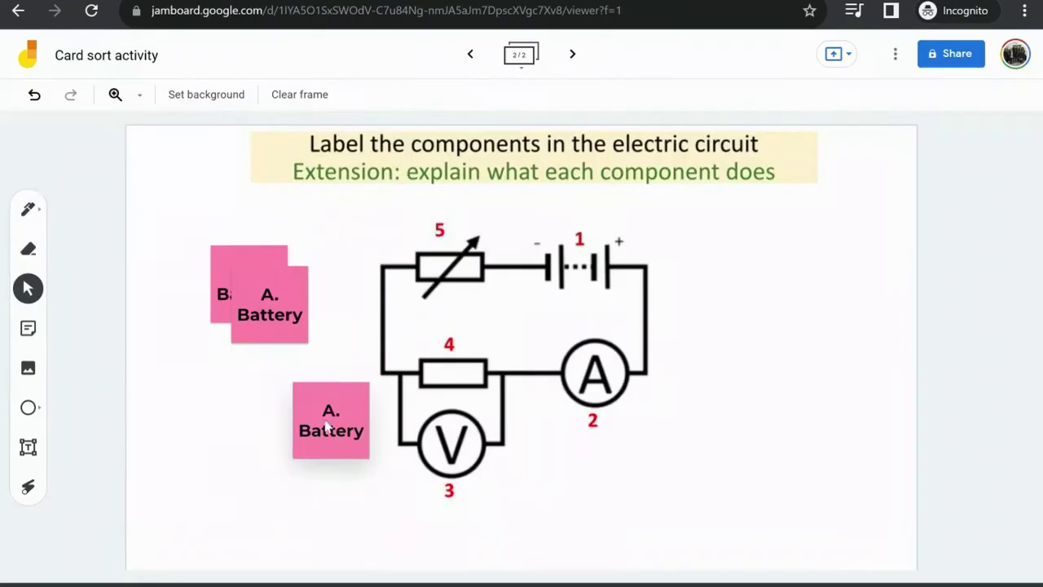
double_click(302, 437)
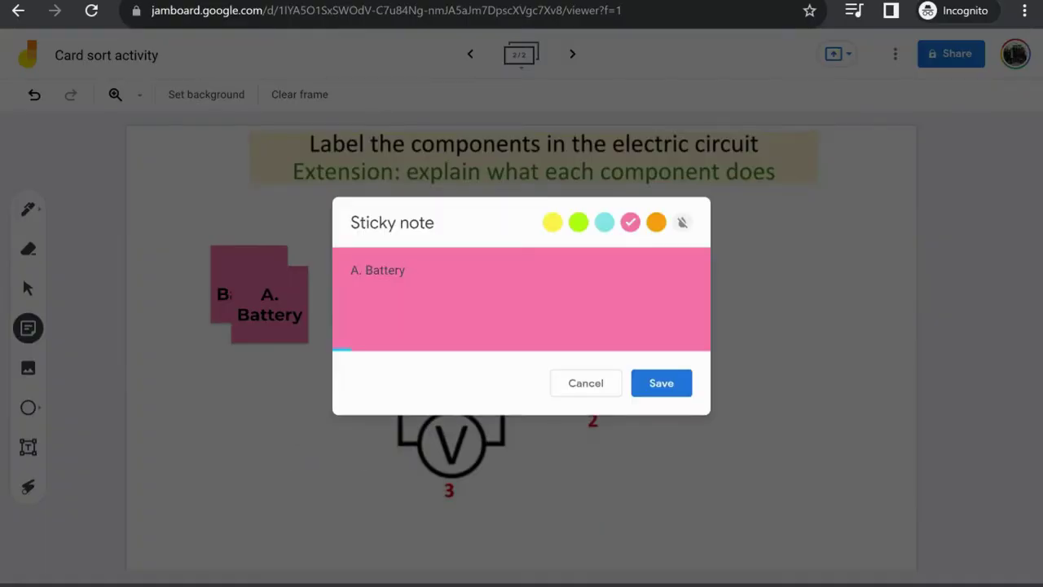
key("ctrl+shift+Left")
key("ctrl+shift+Left")
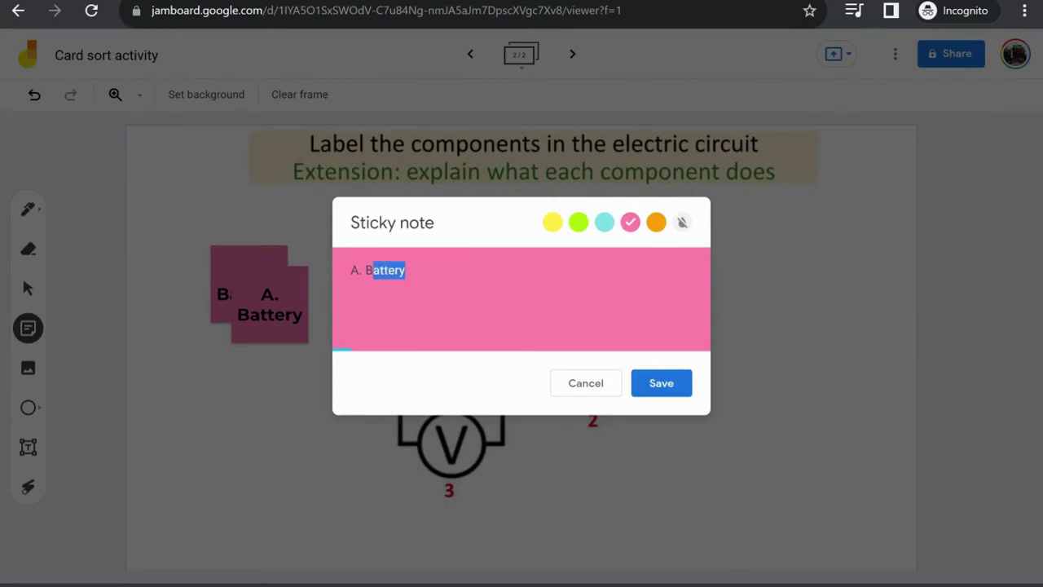
type("C")
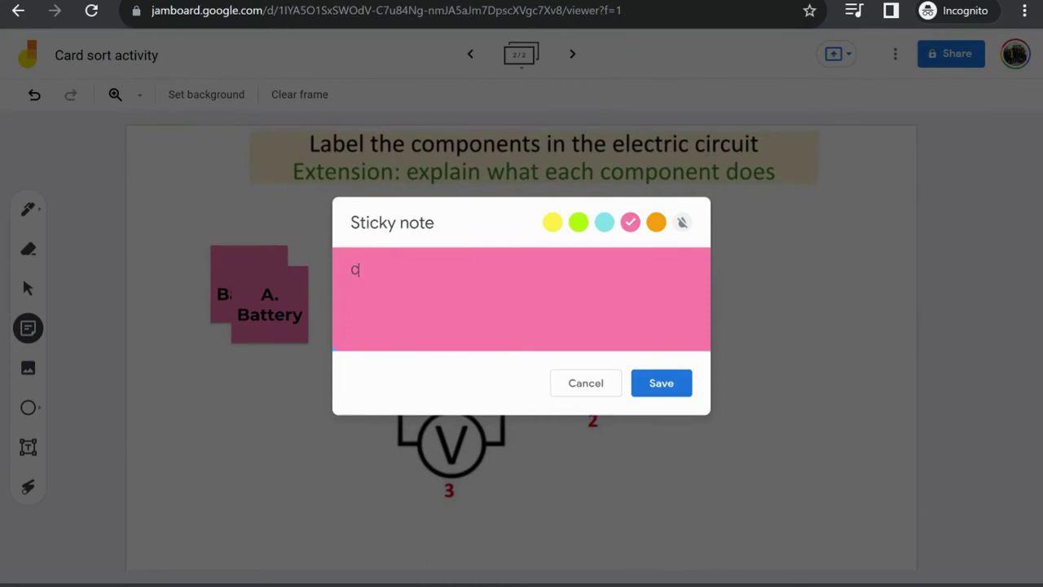
type(". Resistor")
left_click(652, 381)
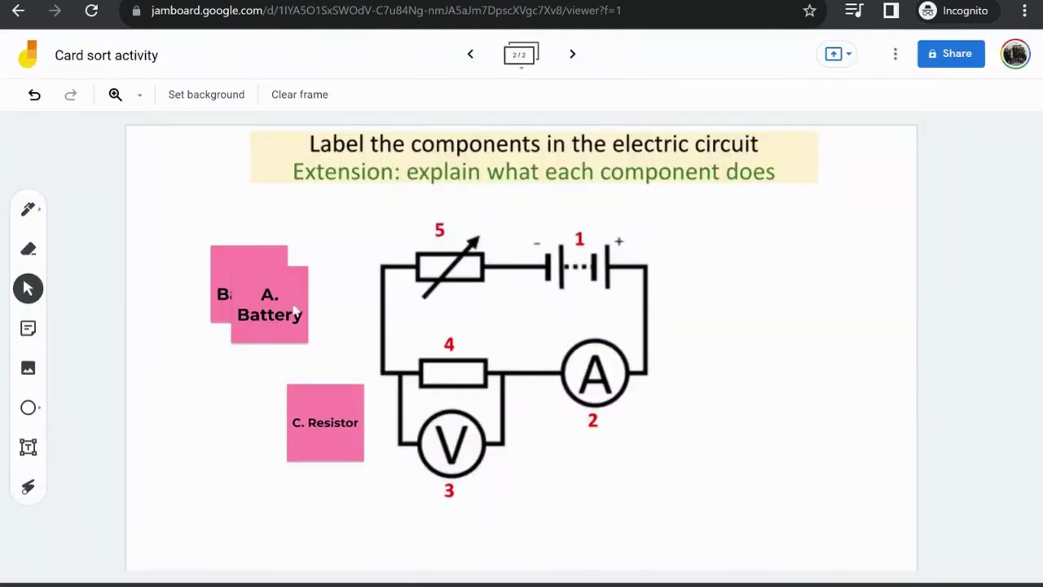
Retype the other copy as 'B. Diode' and arrange all three labels around the circuit
double_click(295, 310)
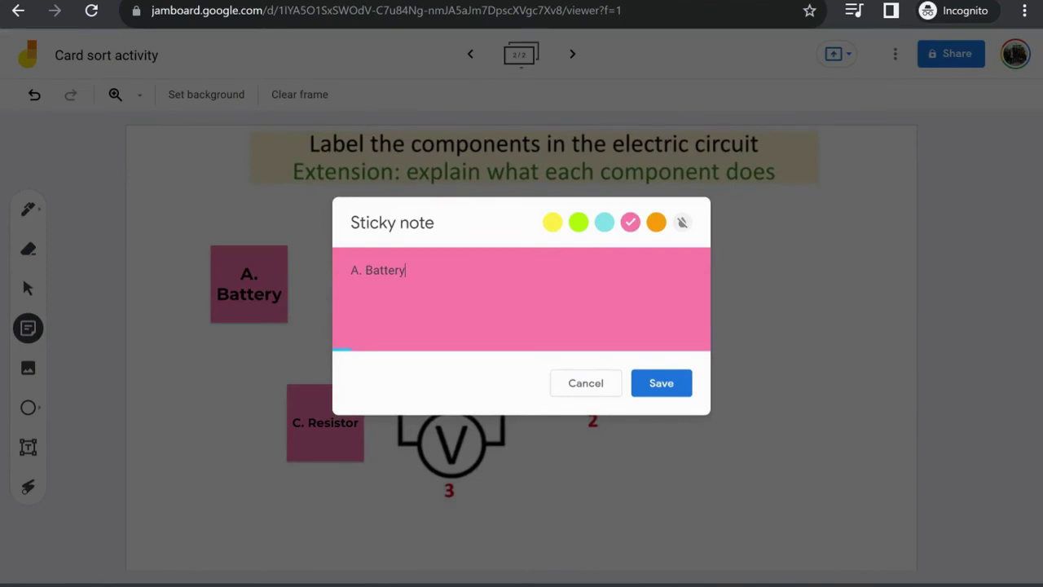
key("ctrl+a")
type("B. Diode")
left_click(662, 381)
left_click_drag(289, 308, 764, 258)
left_click(351, 295)
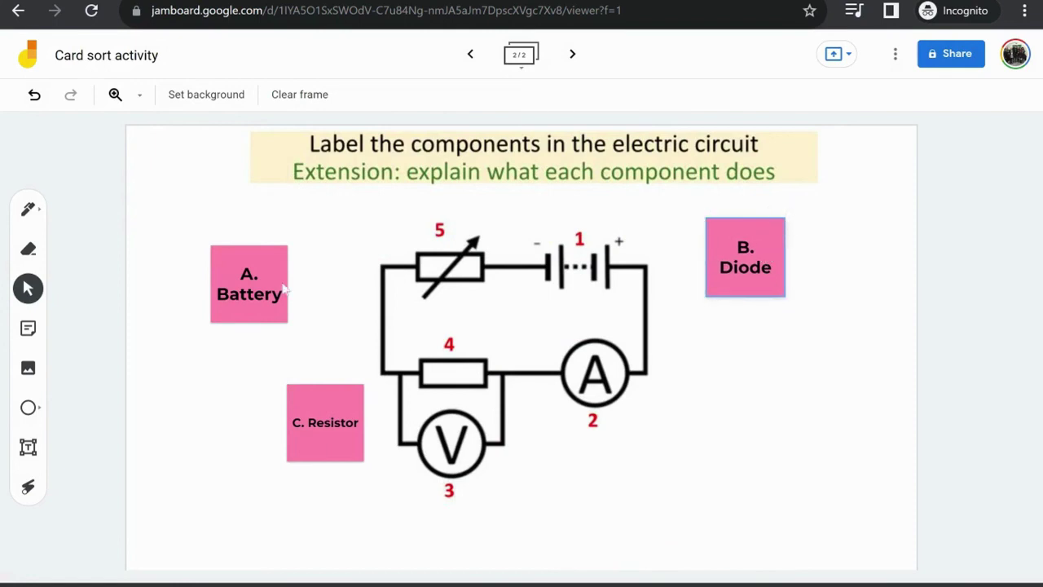
left_click_drag(260, 277, 269, 255)
left_click_drag(301, 404, 278, 408)
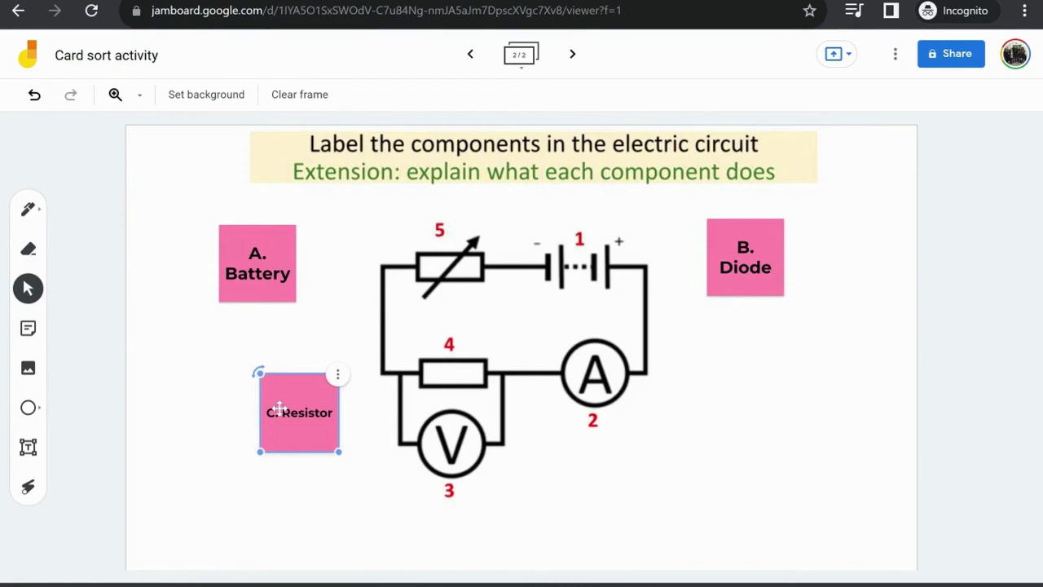
left_click(401, 429)
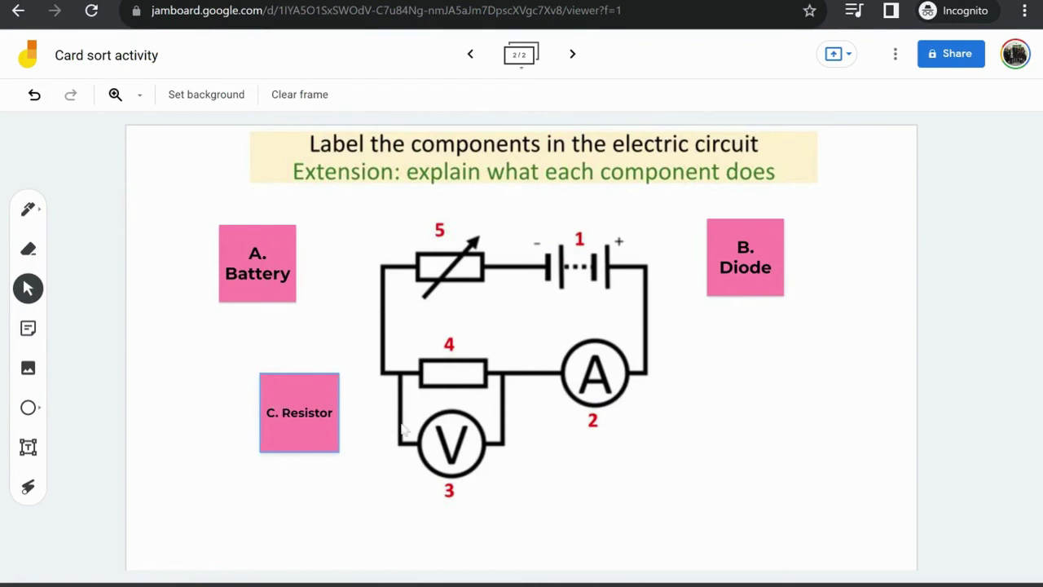